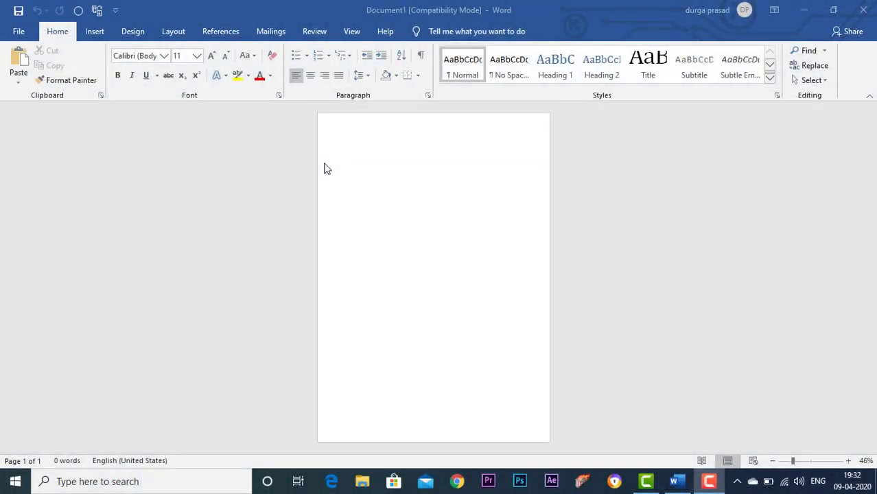
Insert two page breaks in the blank document to make three pages
left_click(417, 166)
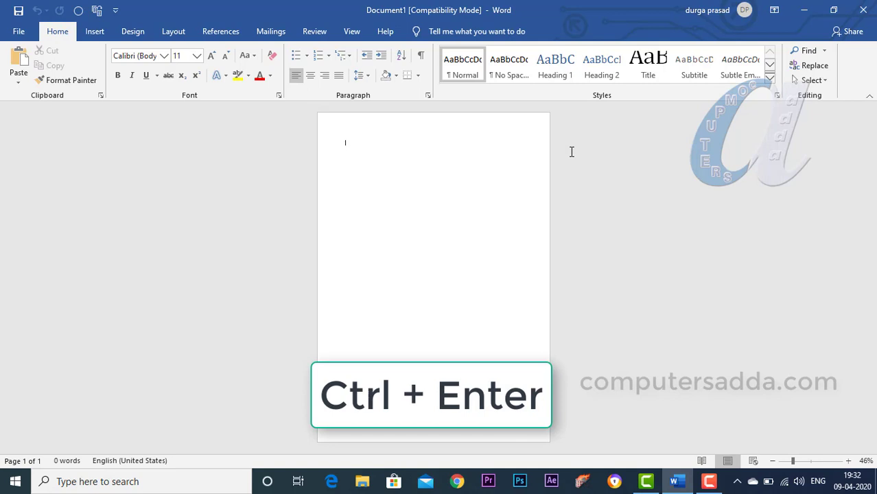
key("ctrl+Return")
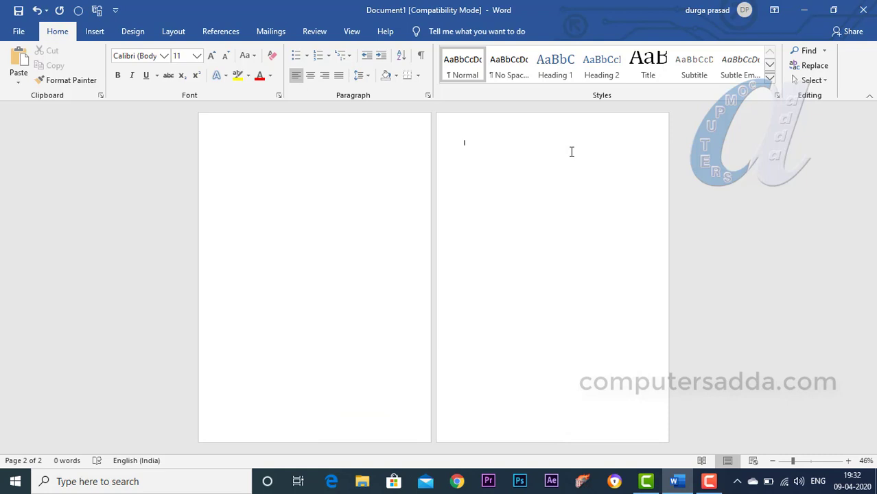
key("ctrl+Return")
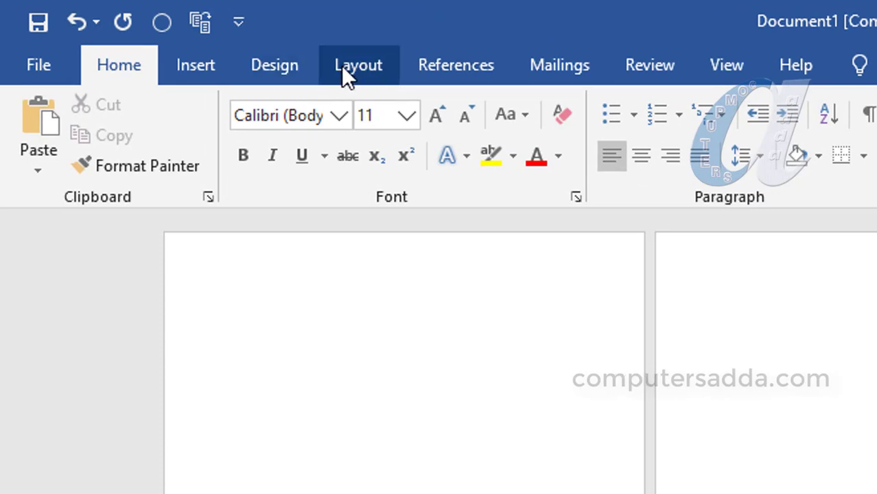
Add a page border with the yellow star art to the whole document
left_click(276, 67)
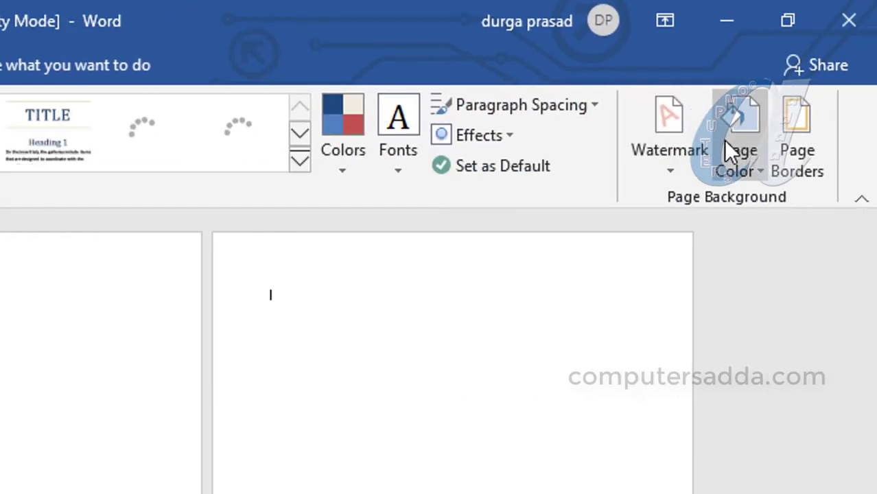
left_click(793, 131)
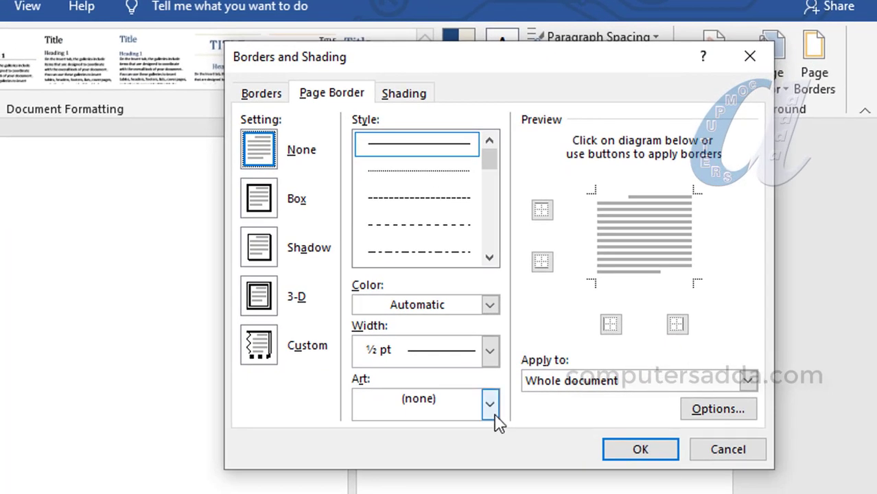
left_click(449, 468)
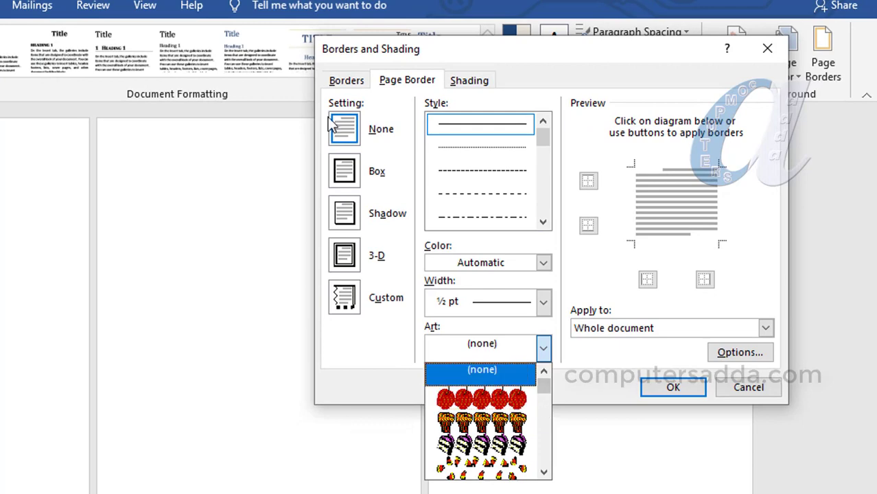
mouse_move(547, 389)
left_mouse_down()
mouse_move(550, 412)
mouse_move(549, 398)
left_mouse_up()
left_click(477, 445)
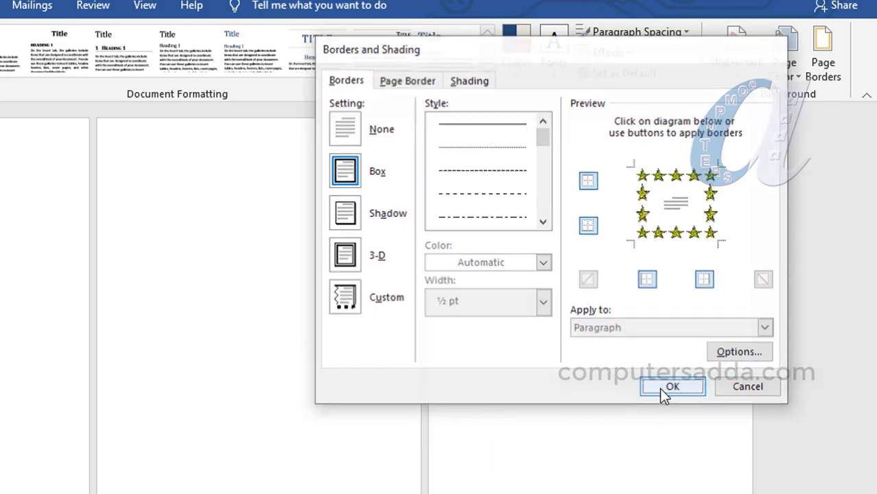
left_click(659, 389)
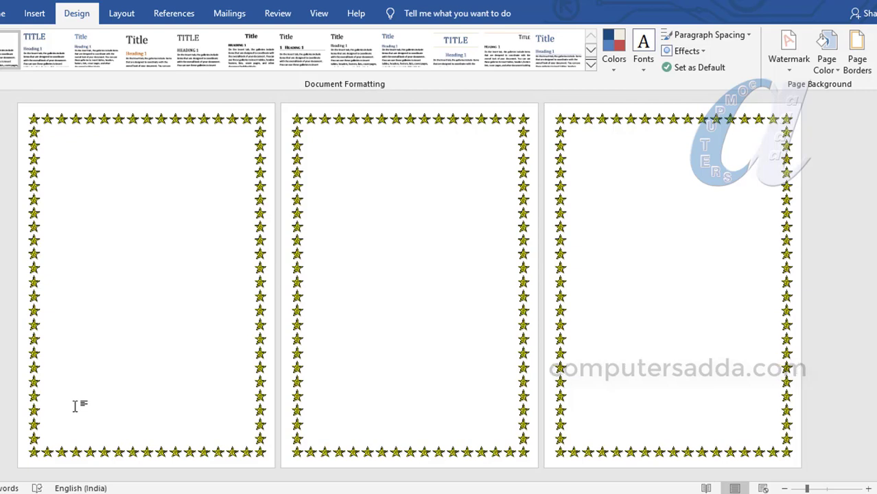
Undo the star page border and the page breaks to return to a single blank page
key("ctrl+z")
key("ctrl+z")
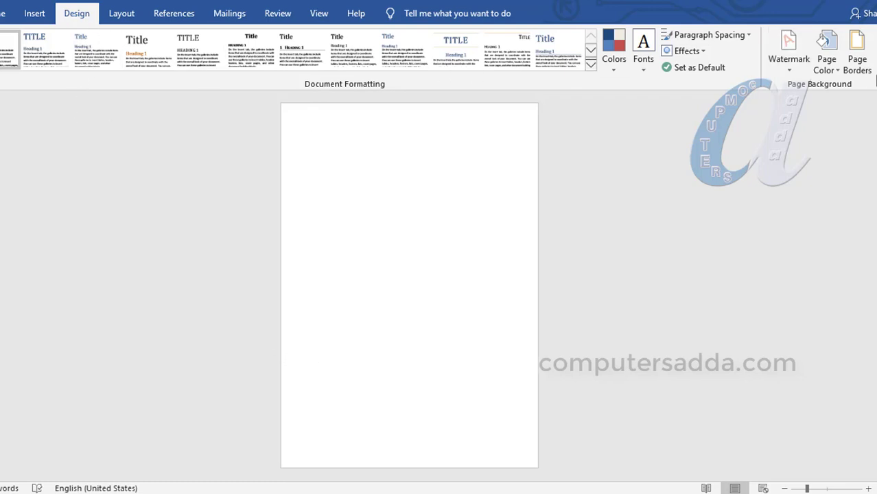
Add a page border with the green tree art to the first page, applied to this section only
left_click(858, 55)
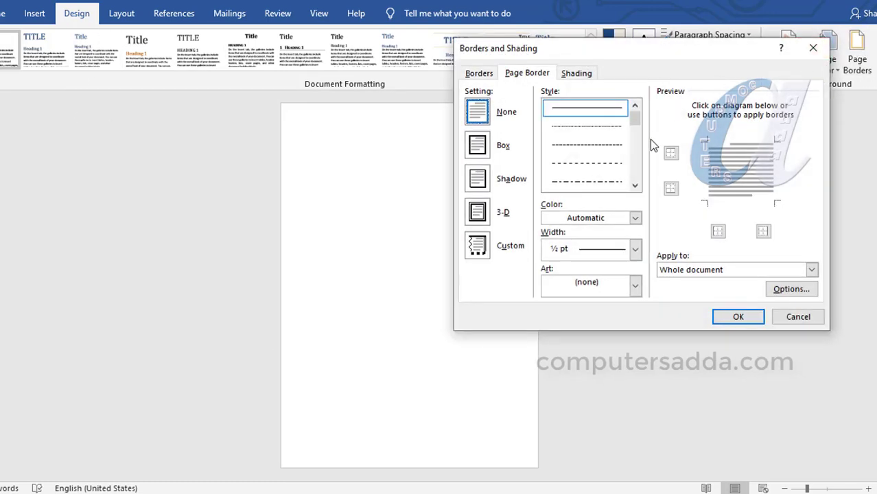
left_click(635, 285)
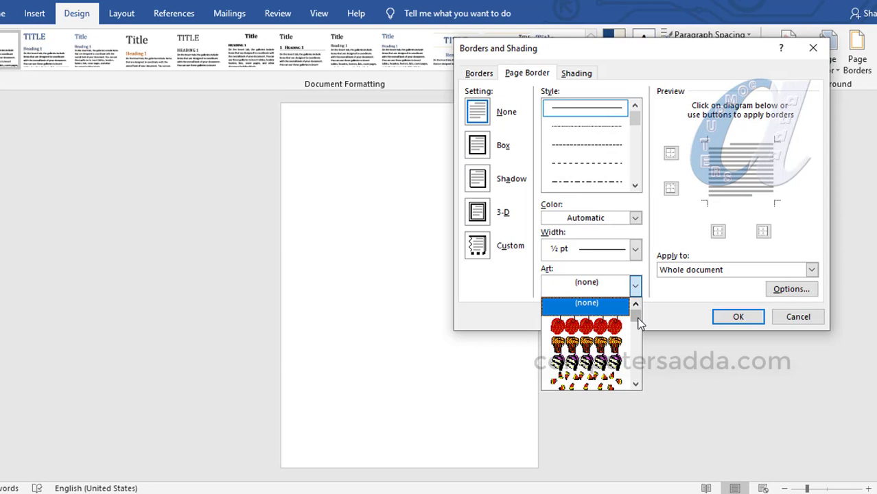
mouse_move(636, 309)
left_mouse_down()
mouse_move(639, 324)
mouse_move(638, 313)
left_mouse_up()
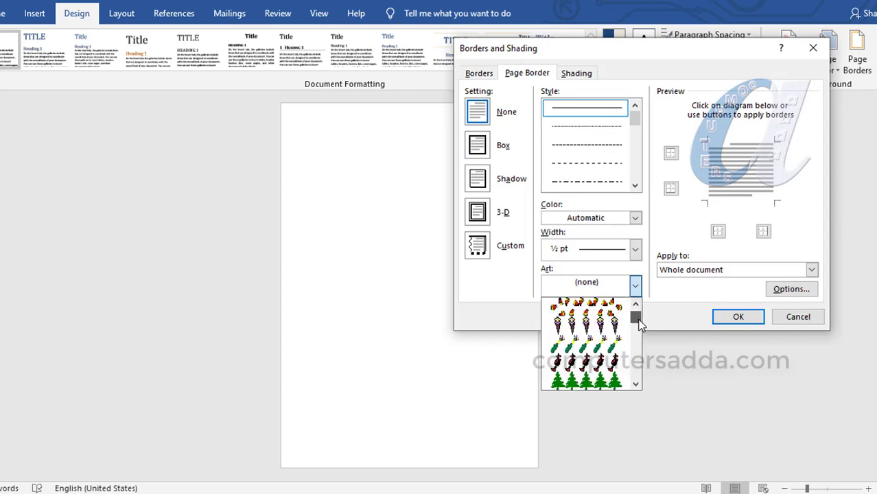
left_click(565, 379)
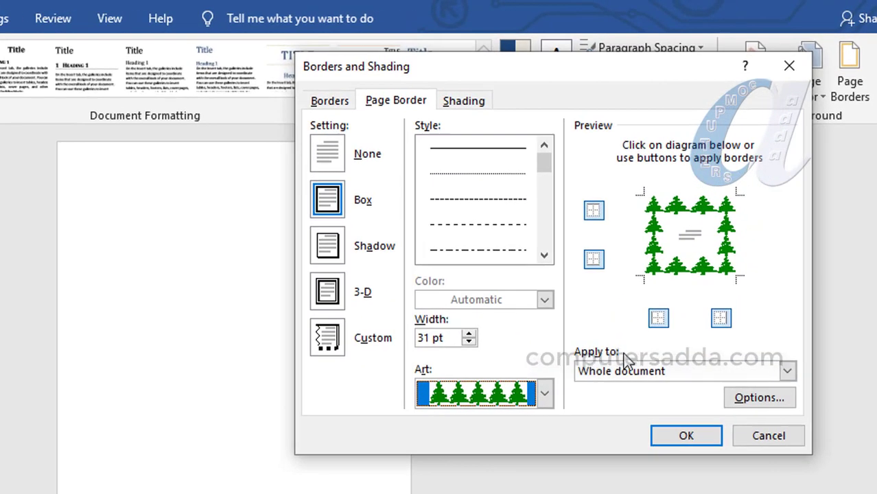
left_click(631, 371)
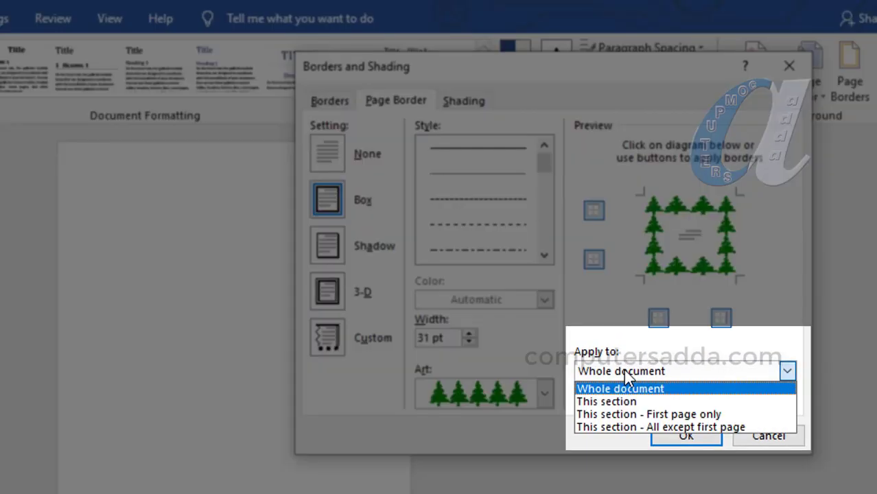
left_click(605, 402)
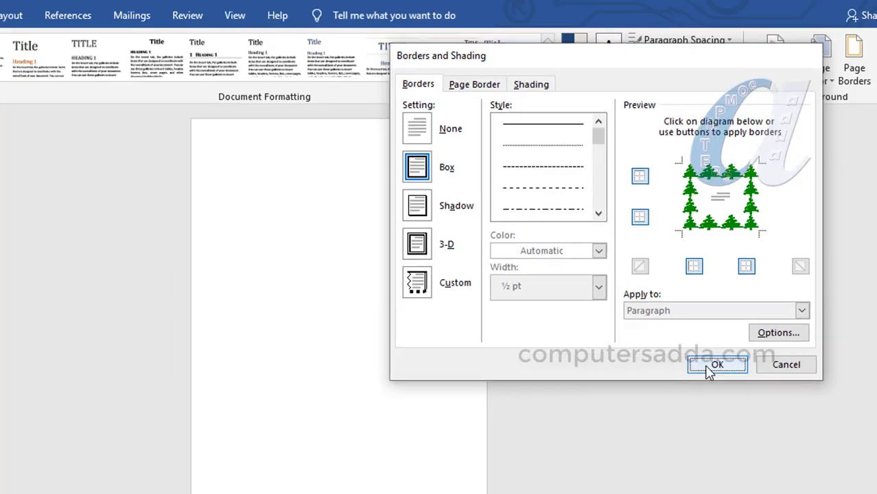
left_click(714, 366)
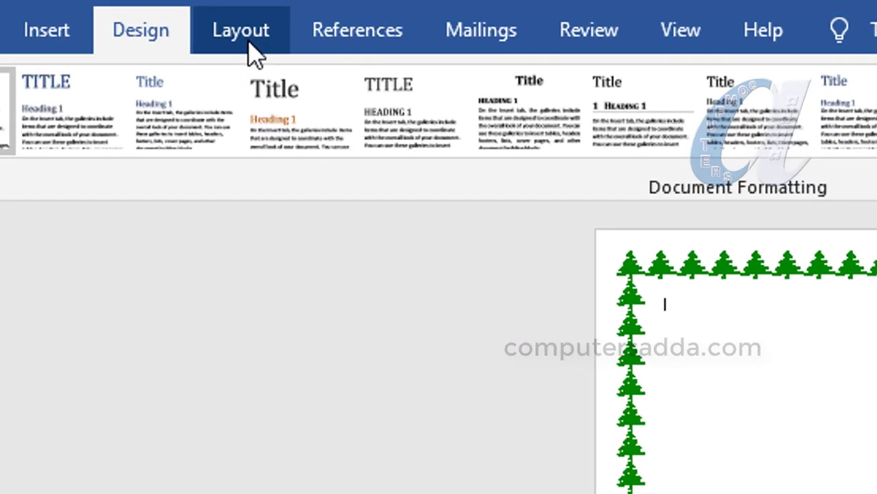
Insert a Next Page section break after the tree-bordered first page
left_click(112, 15)
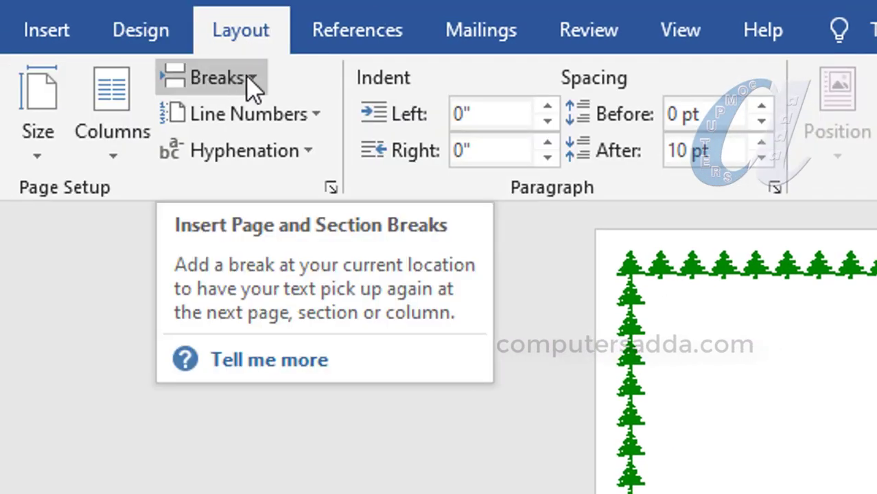
left_click(252, 75)
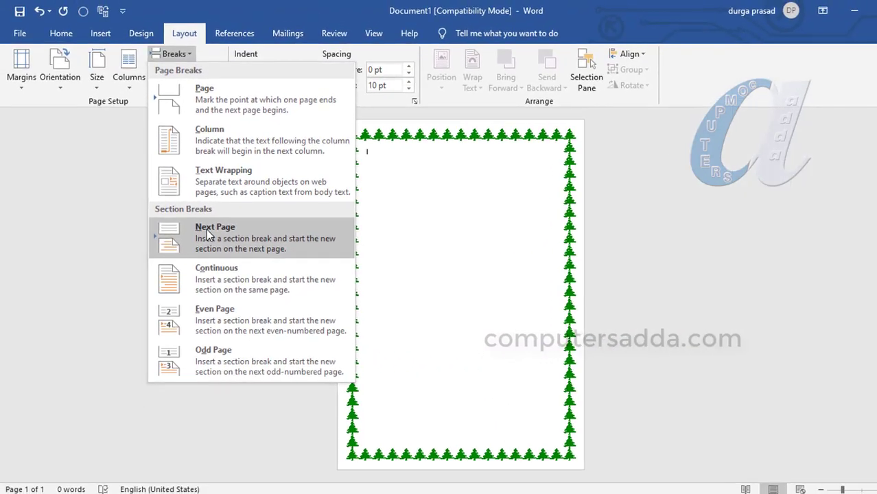
left_click(206, 229)
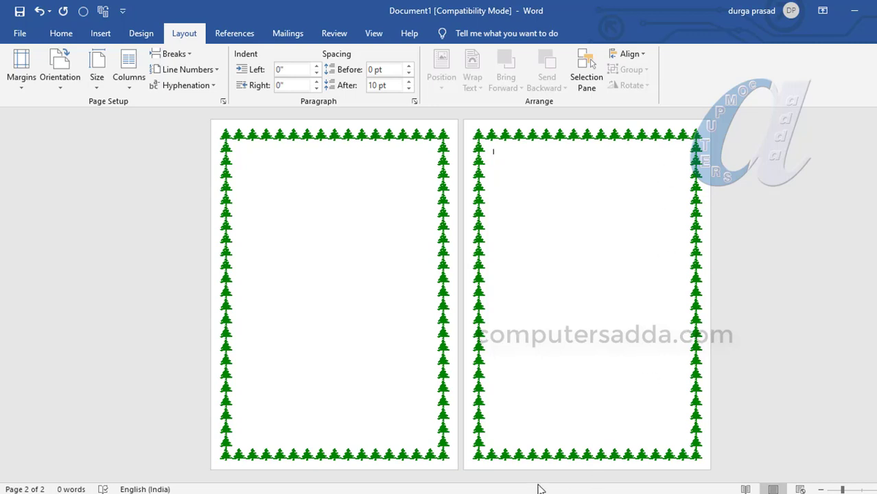
Change the second page's border to the yellow-and-black radiation symbol art, applied to this section only
left_click(135, 32)
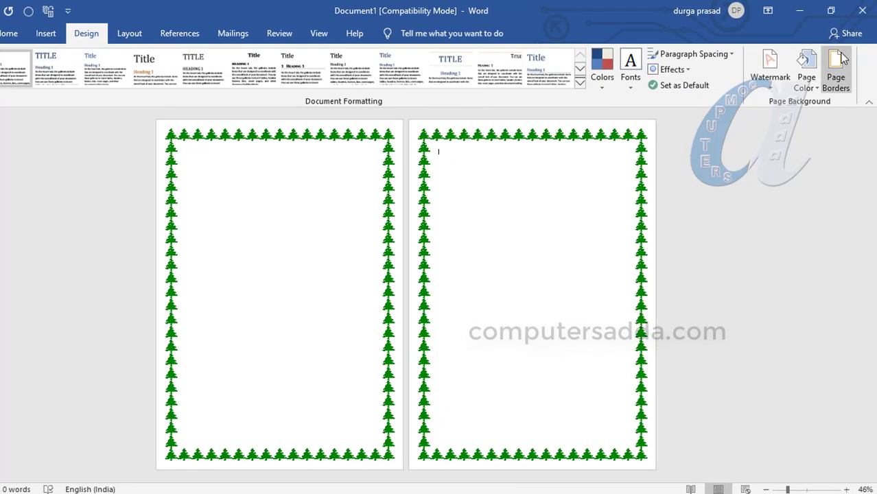
left_click(837, 68)
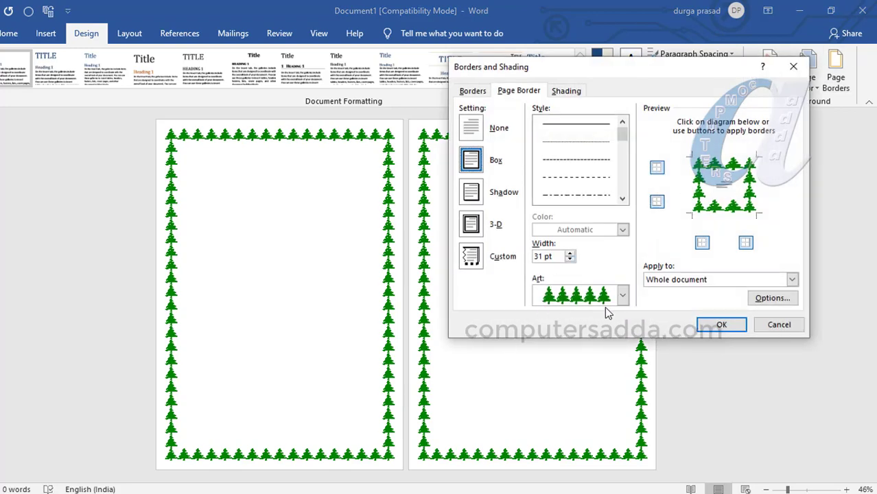
left_click(623, 297)
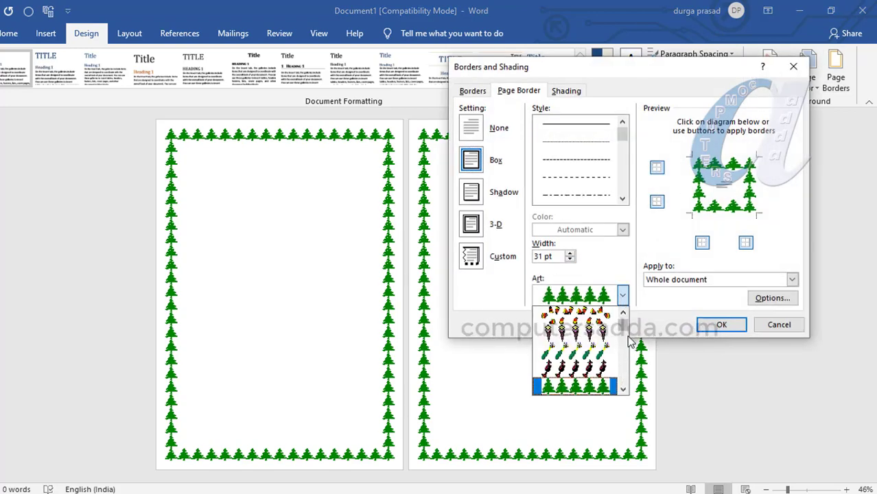
left_click_drag(627, 328, 628, 342)
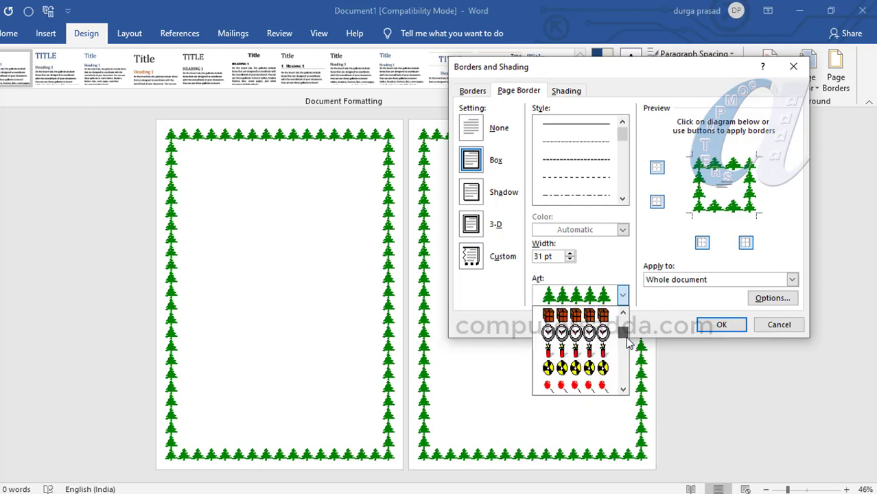
left_click(555, 371)
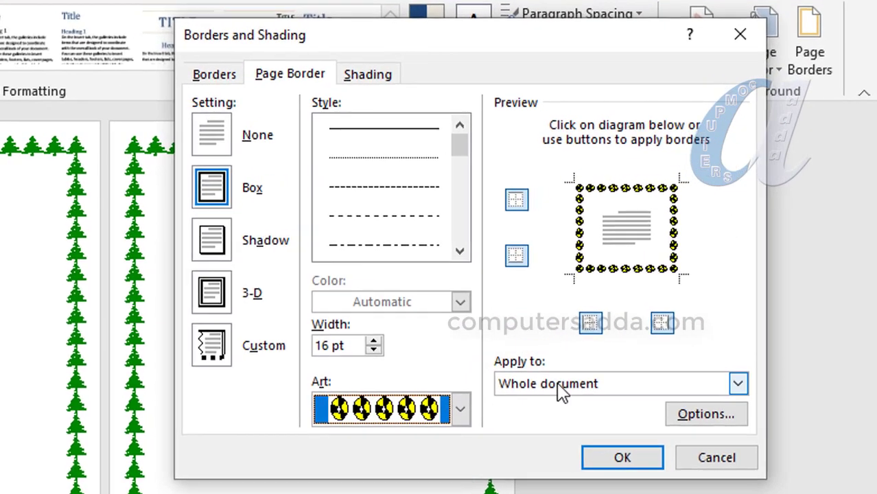
left_click(683, 281)
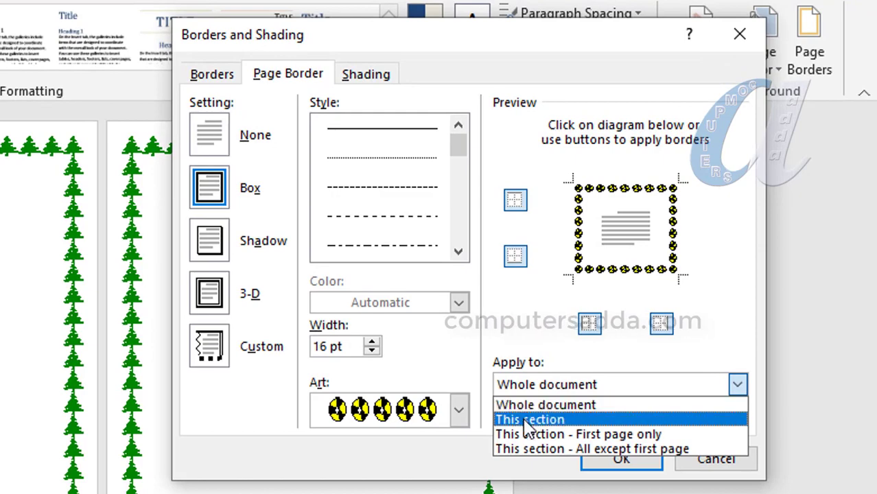
left_click(536, 420)
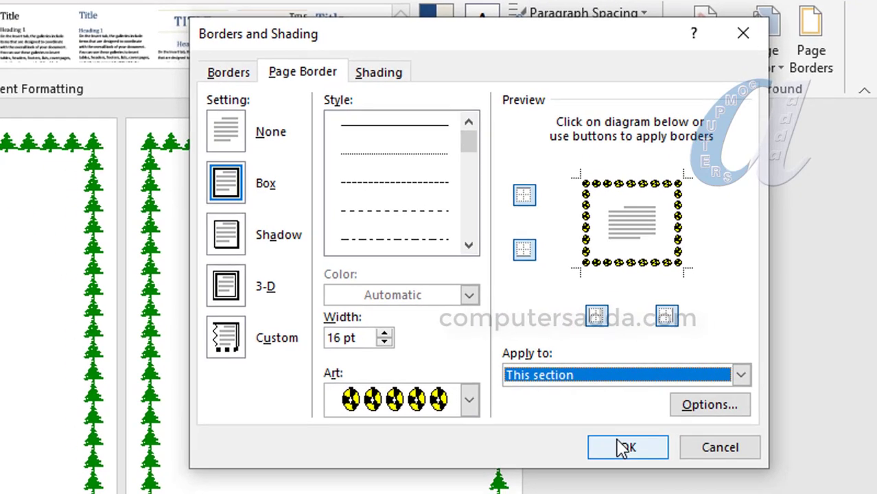
left_click(622, 454)
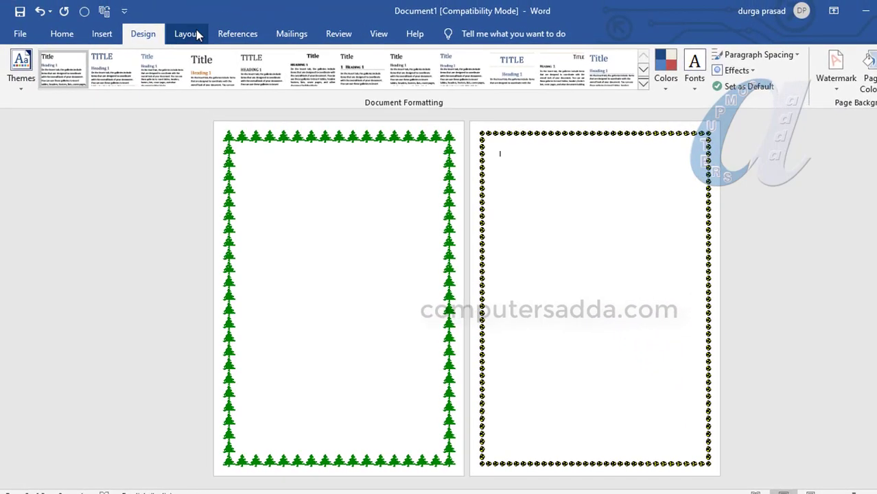
Insert a Next Page section break after the second page to start a third page
left_click(196, 34)
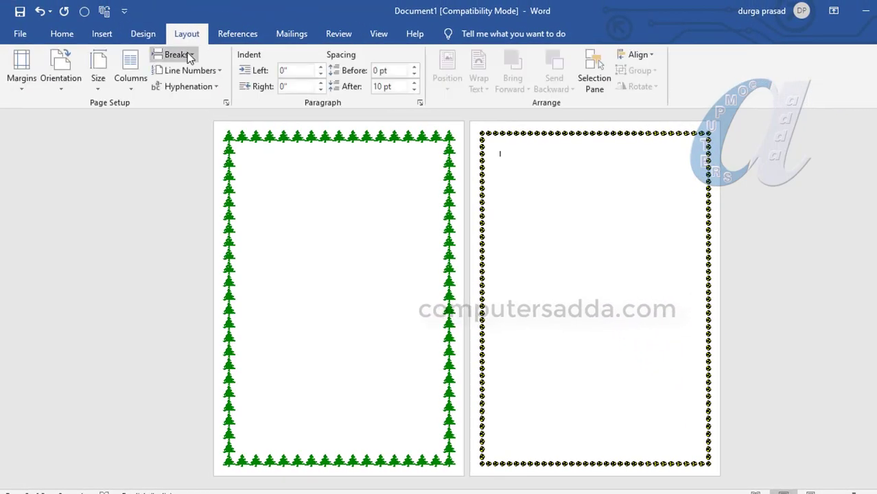
left_click(180, 55)
left_click(213, 241)
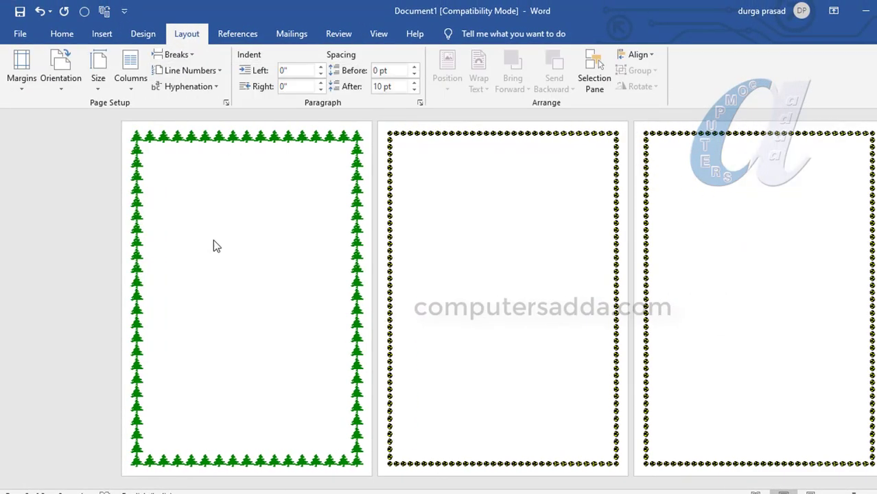
Change the third page's border to the black flower art, applied to this section only
left_click(142, 34)
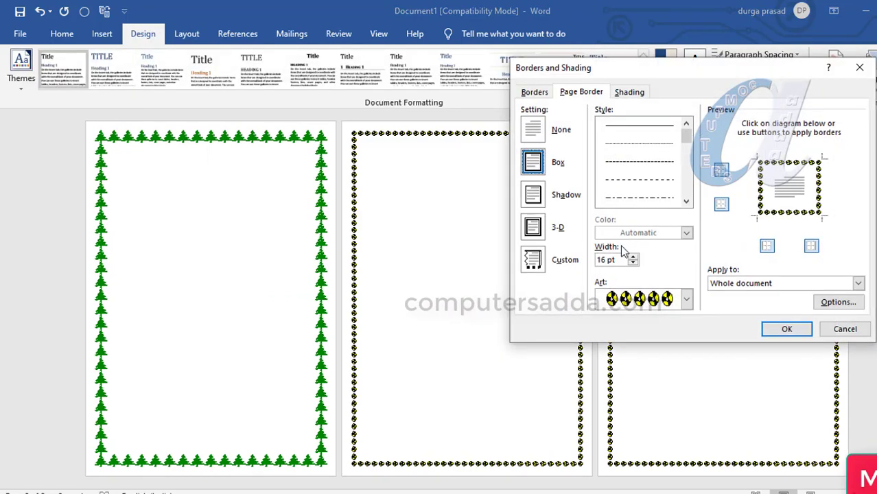
left_click(687, 300)
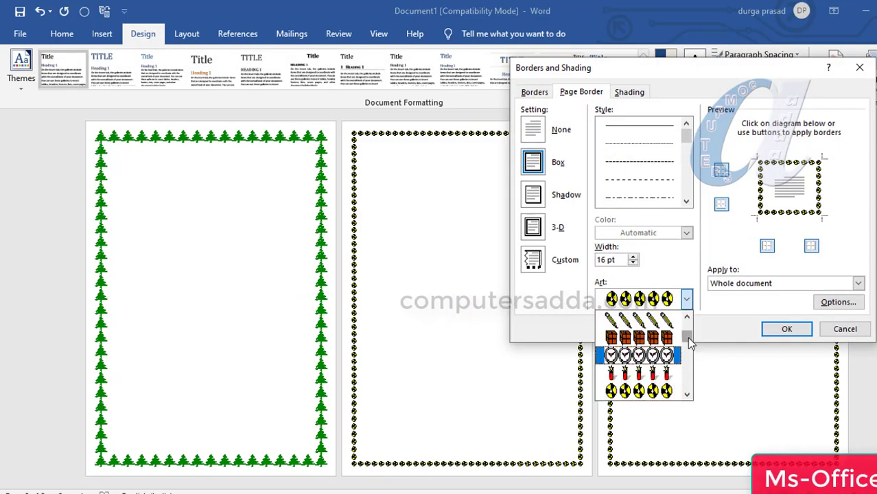
left_click_drag(689, 337, 689, 352)
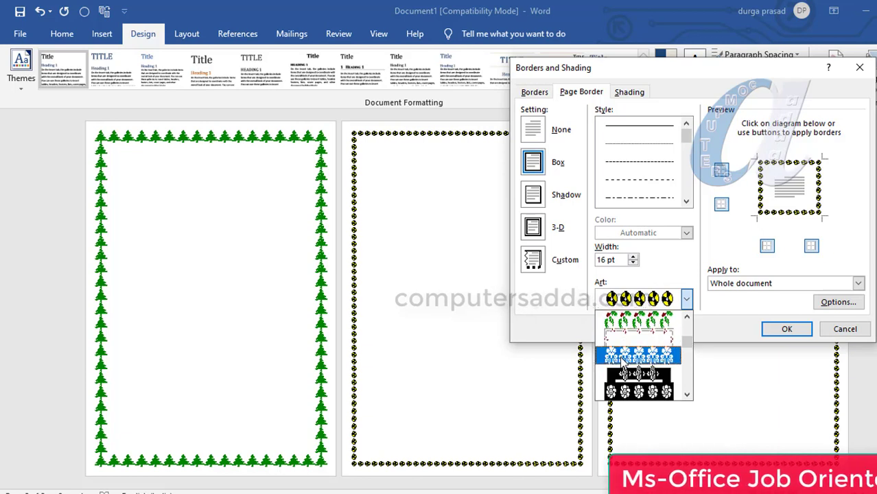
left_click(622, 353)
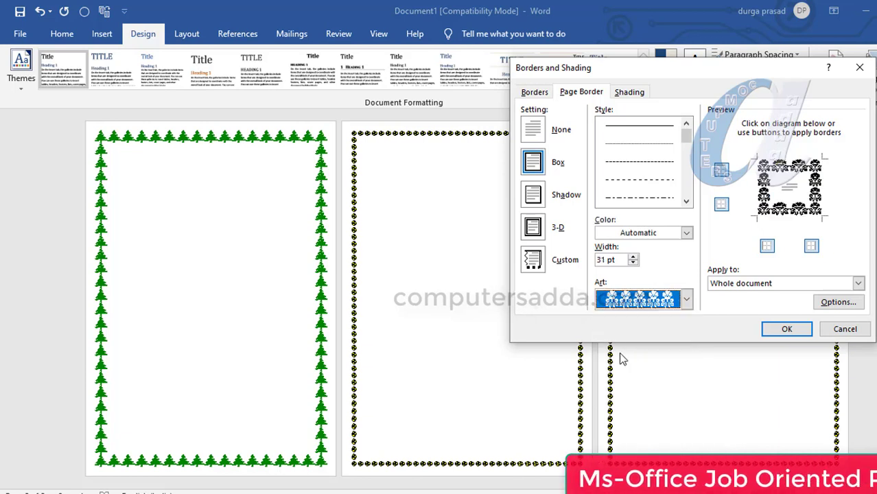
left_click(754, 283)
left_click(745, 306)
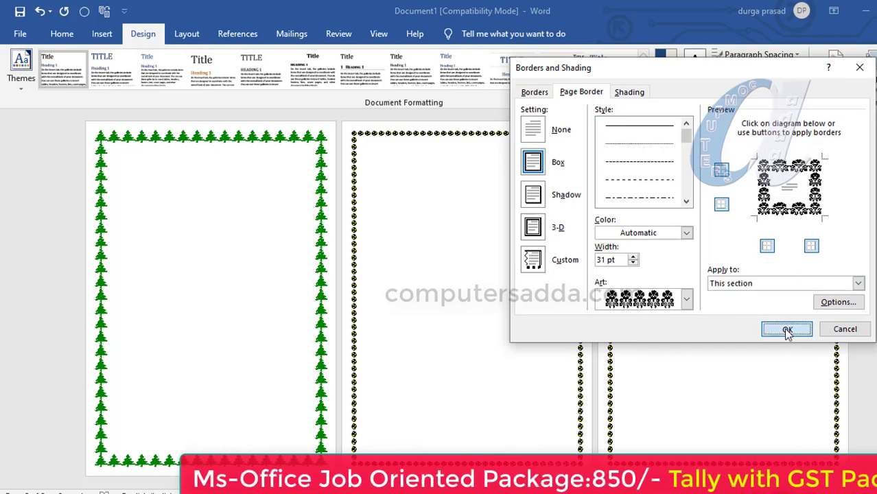
left_click(786, 329)
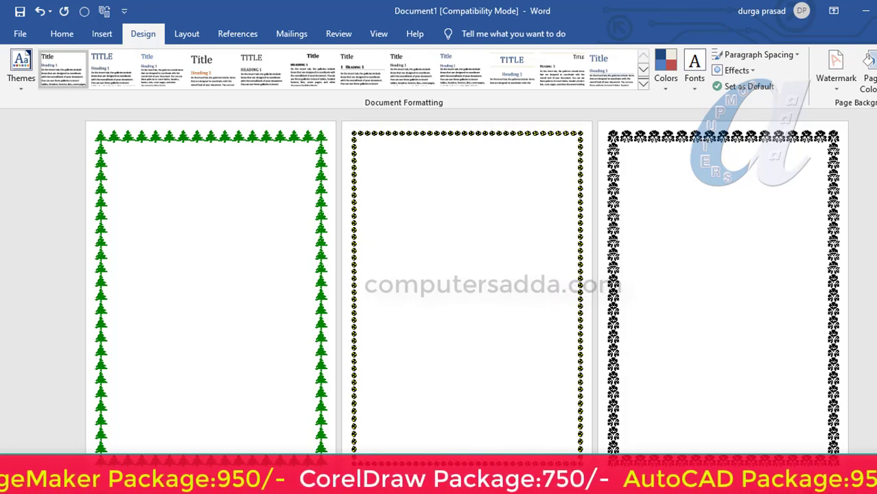
Insert a Next Page section break after the third page to start a fourth page
left_click(826, 492)
left_click(826, 492)
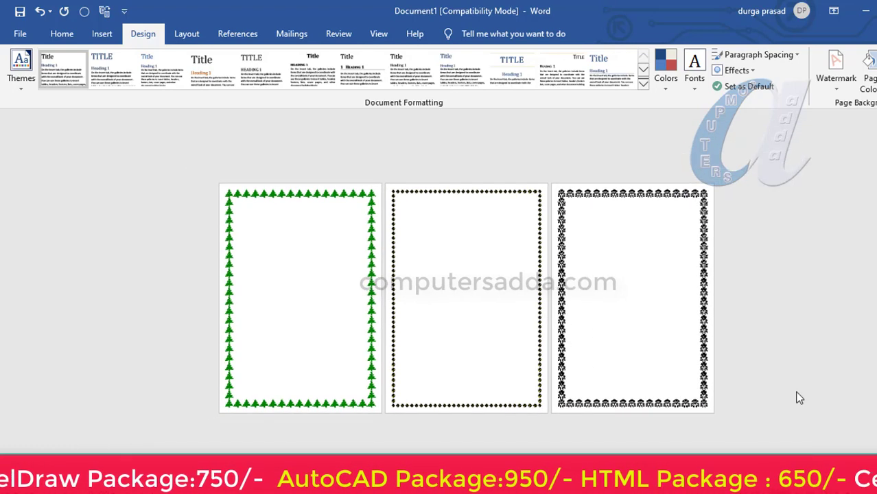
left_click(186, 34)
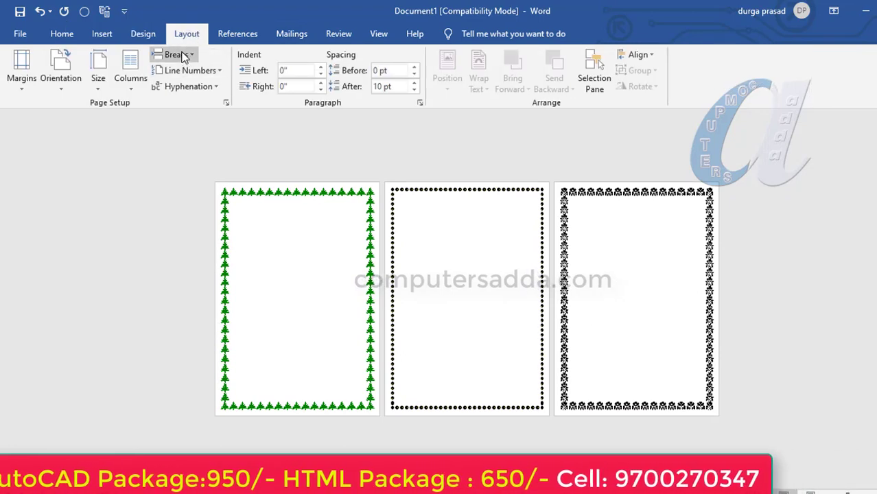
left_click(176, 55)
left_click(180, 238)
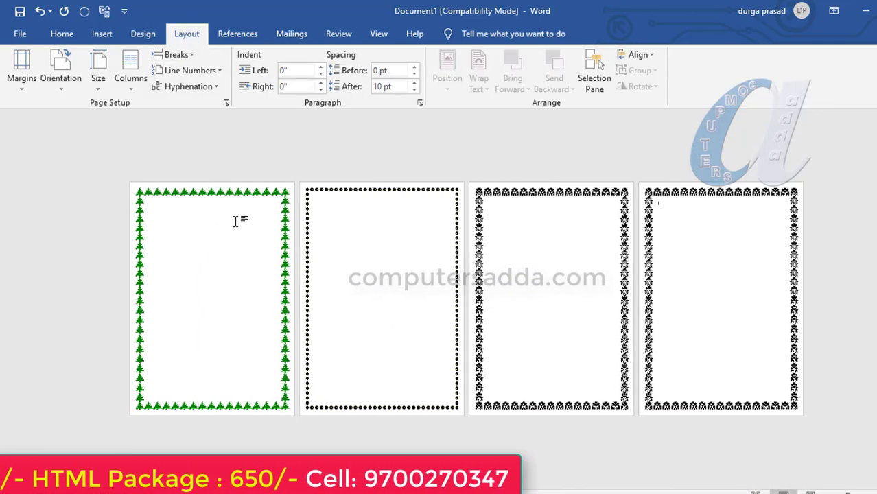
Change the fourth page's border to the red flower art with green leaves, applied to this section only
left_click(143, 33)
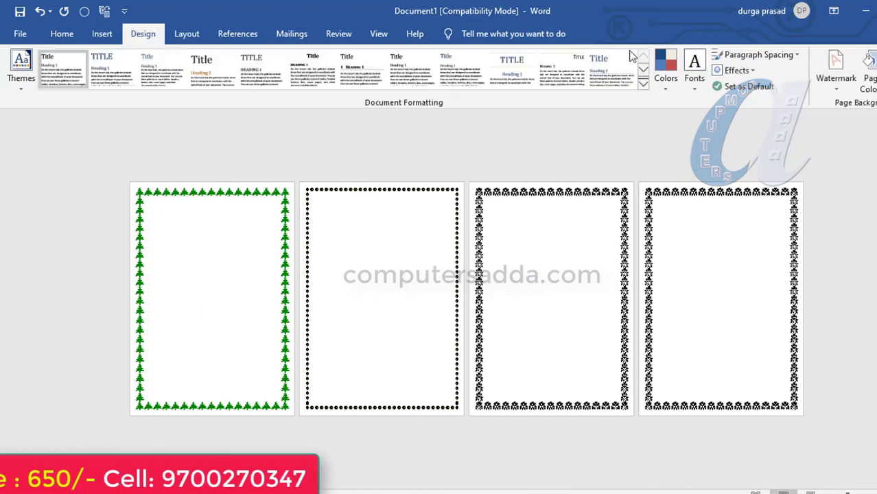
left_click(866, 69)
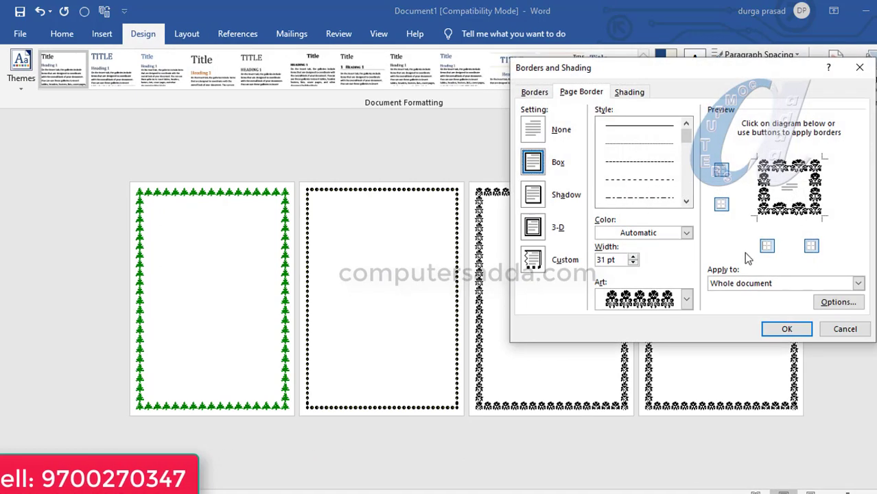
left_click(687, 299)
left_click(638, 323)
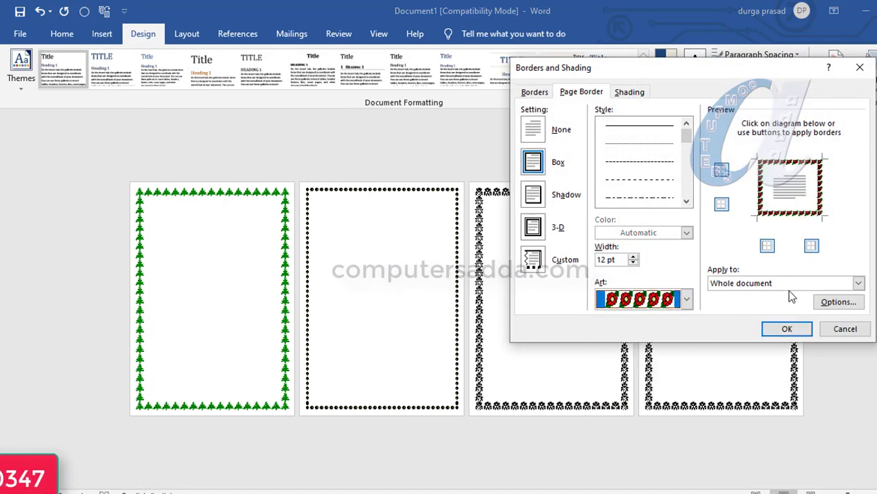
left_click(776, 283)
left_click(735, 308)
left_click(785, 330)
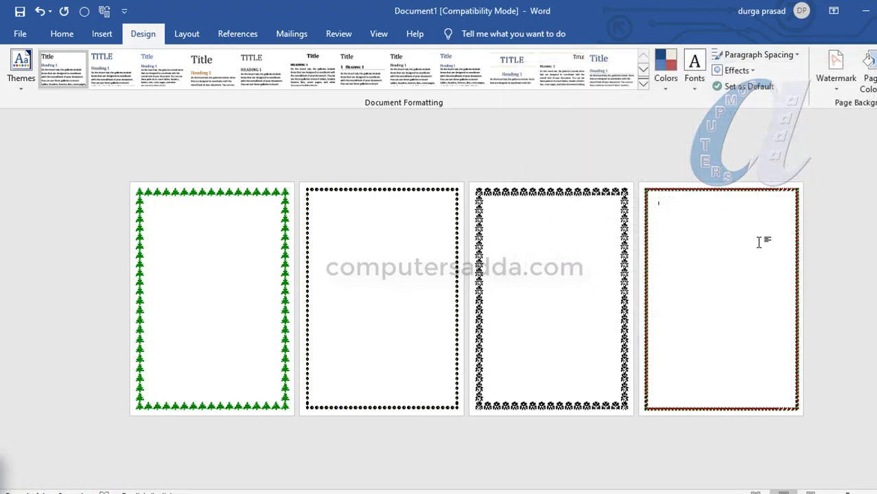
left_click_drag(848, 493, 851, 493)
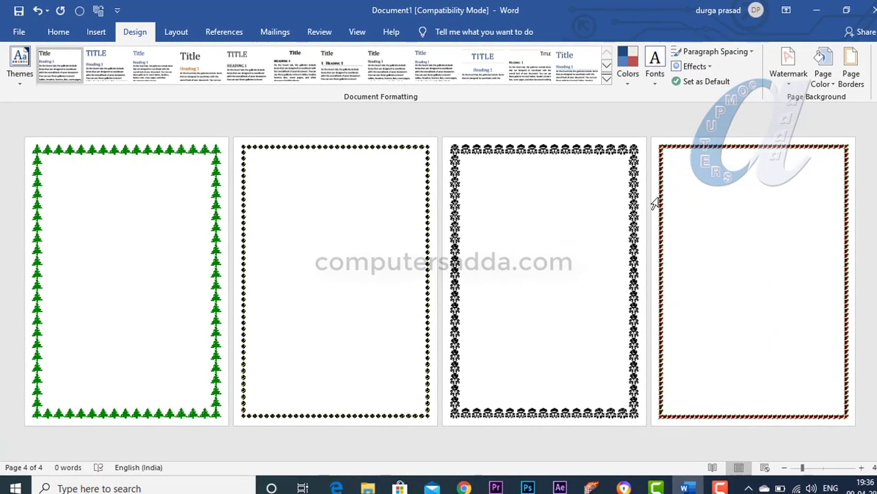
Set the second page's paper size to A5 and the fourth page's paper size to A3
left_click(335, 211)
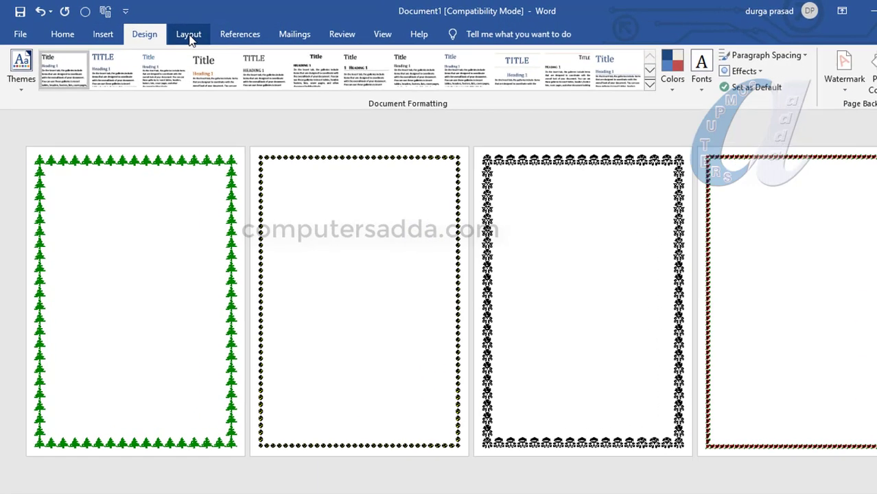
left_click(177, 32)
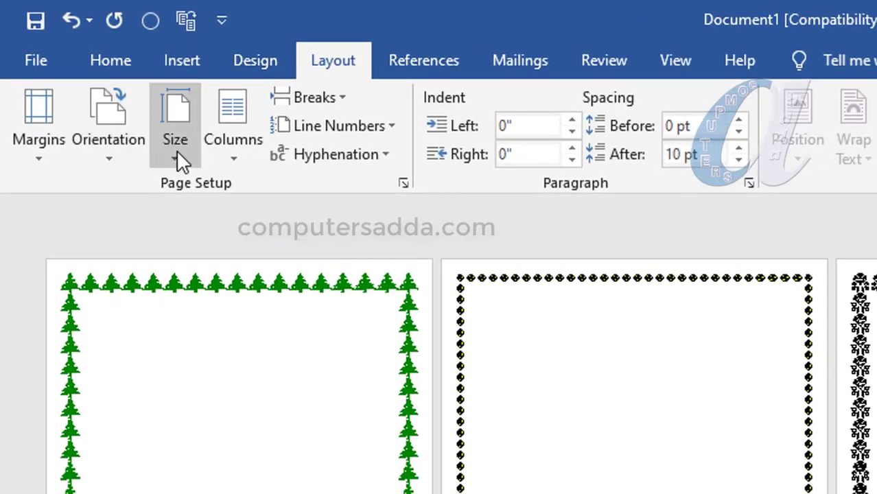
left_click(180, 151)
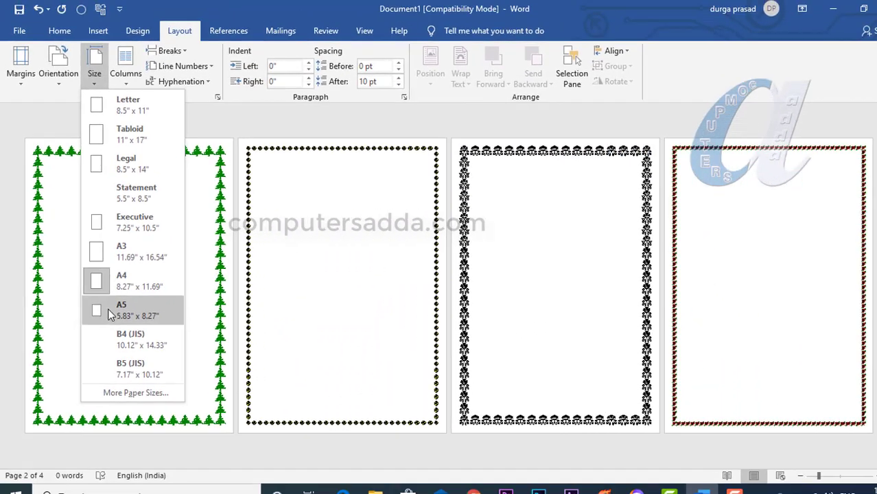
left_click(230, 364)
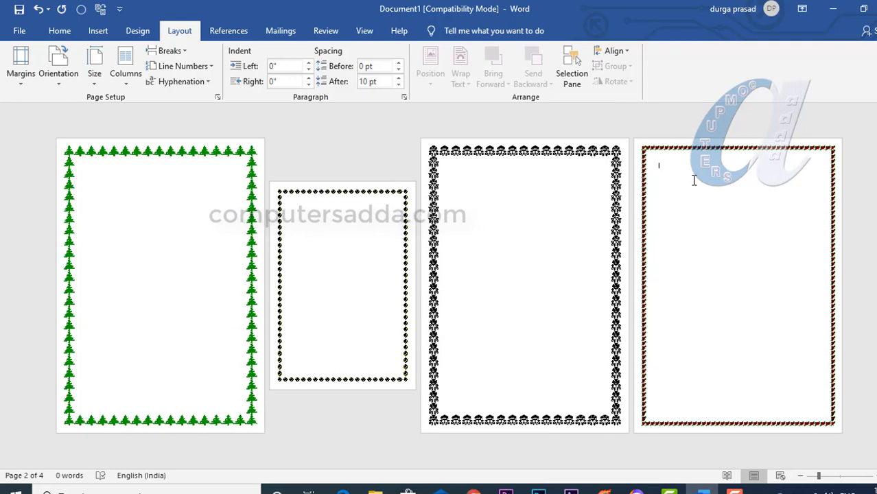
left_click(92, 80)
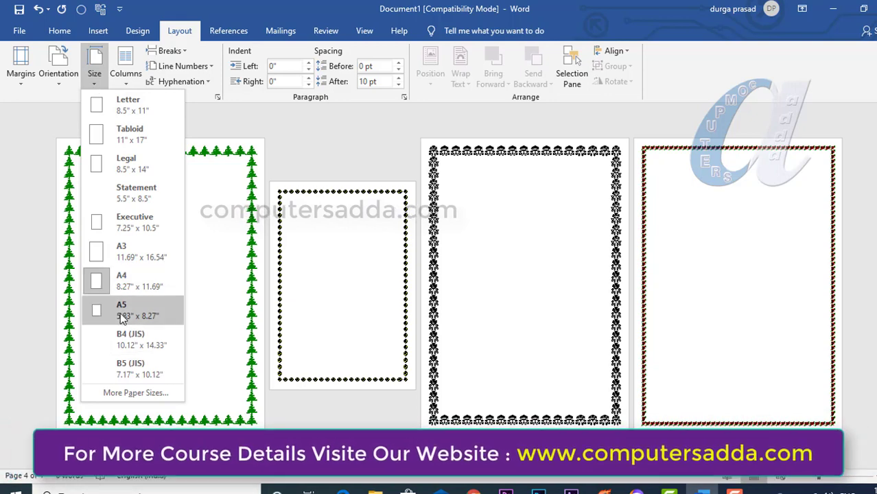
left_click(116, 255)
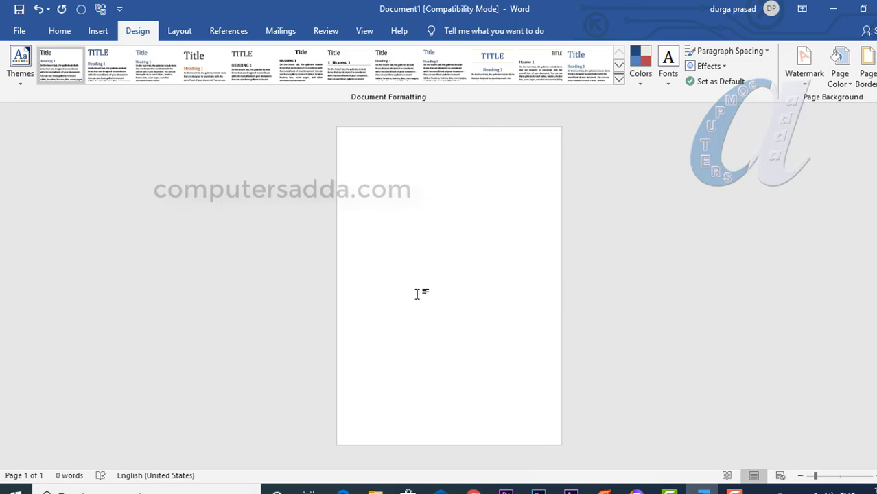
Add two page breaks to the blank document and apply a red 3 pt thick-thin double-line box border to the whole document
key("ctrl+Return")
key("ctrl+Return")
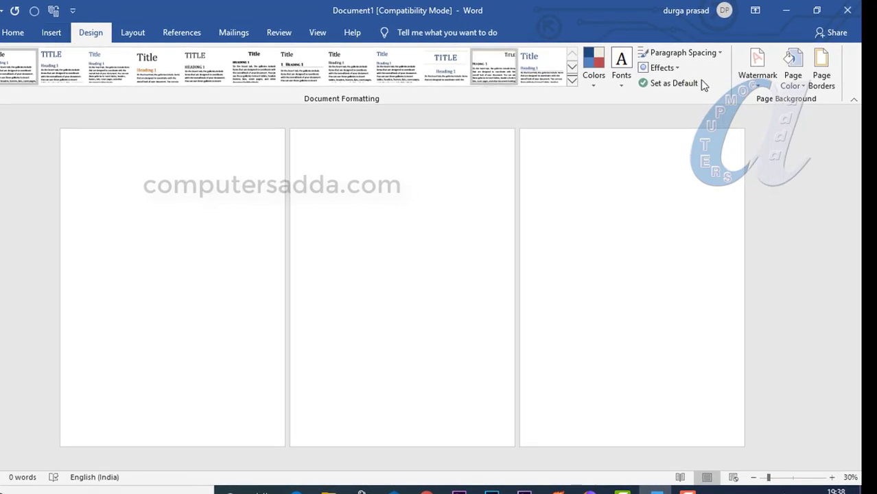
left_click(821, 74)
left_click(474, 157)
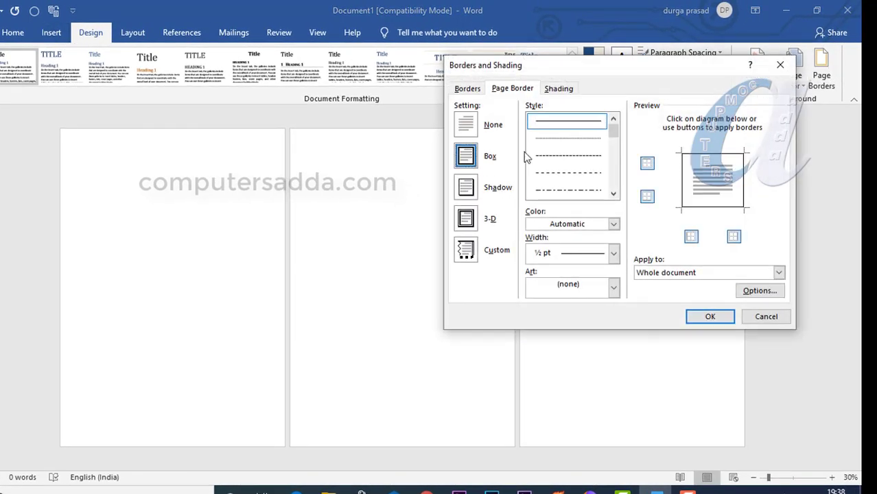
left_click_drag(614, 139, 613, 149)
left_click(564, 174)
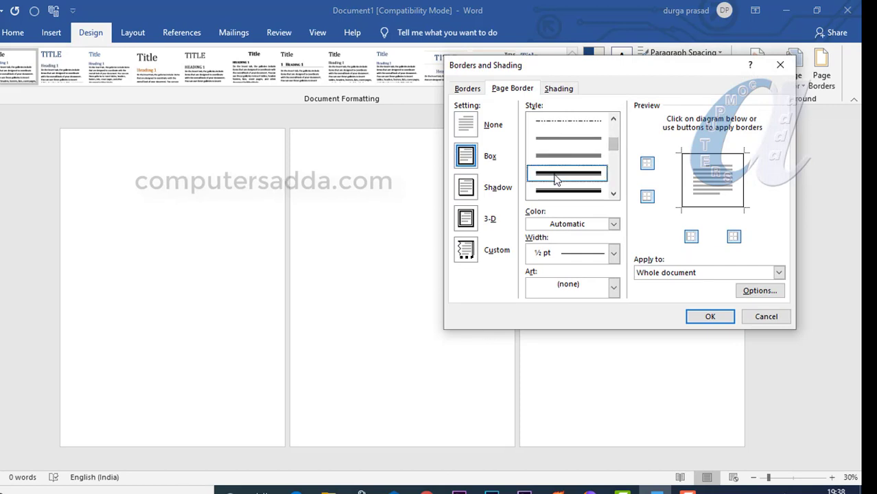
left_click(615, 225)
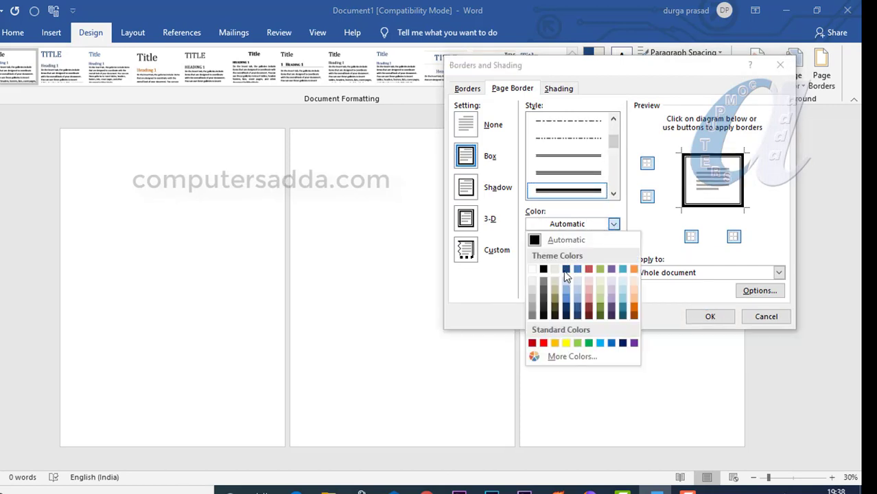
left_click(543, 344)
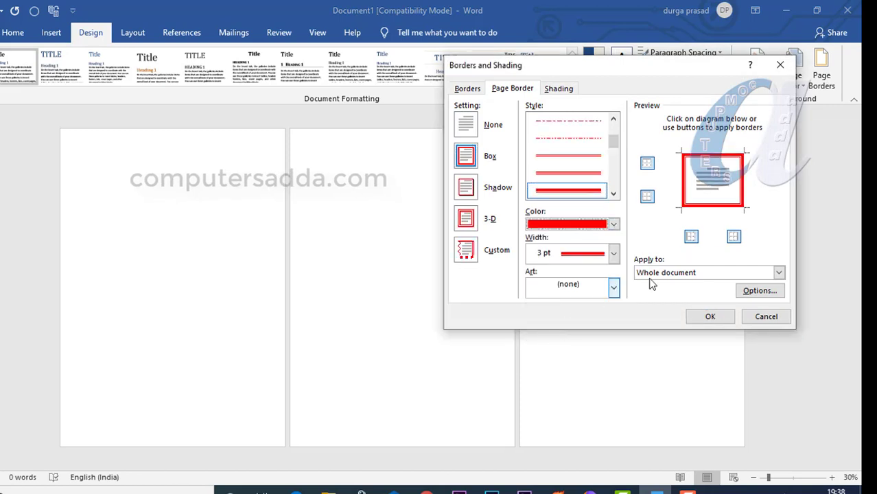
left_click(708, 317)
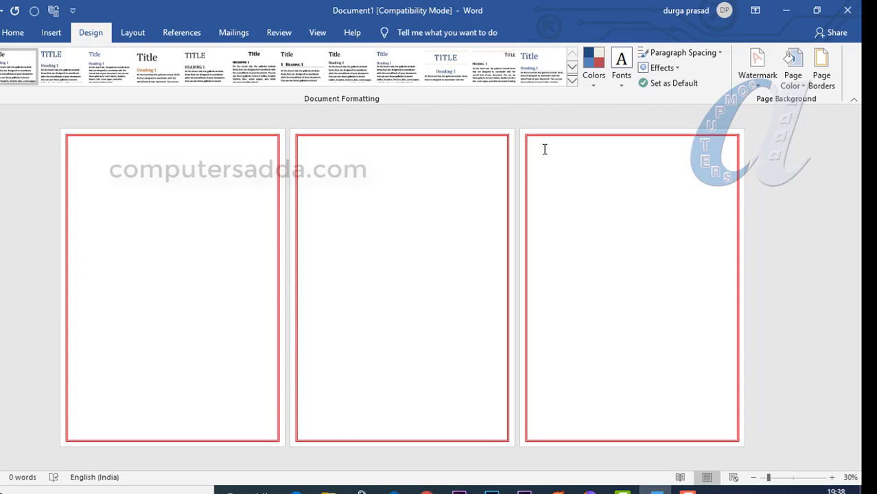
Limit the red page border to the first page of this section only
left_click(827, 72)
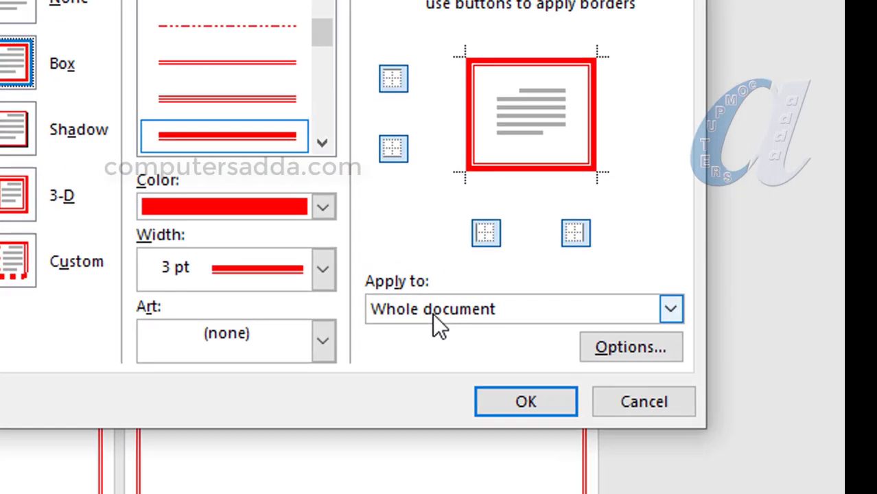
left_click(668, 273)
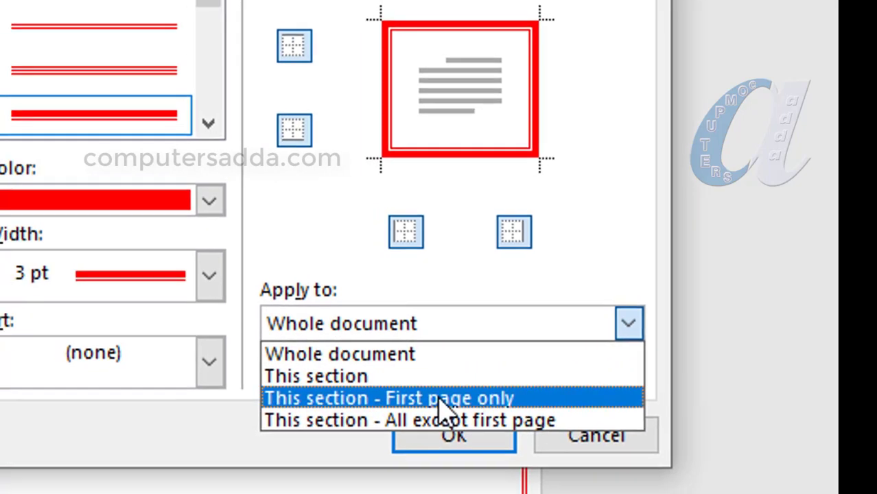
left_click(426, 406)
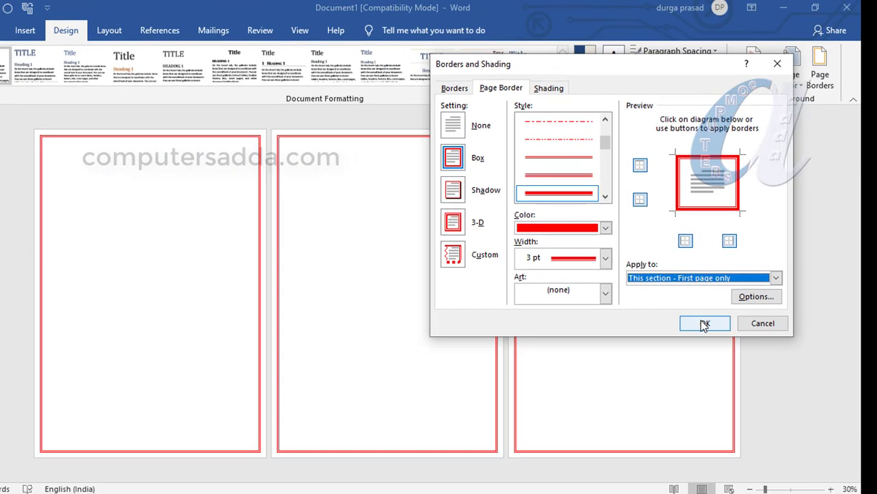
left_click(704, 324)
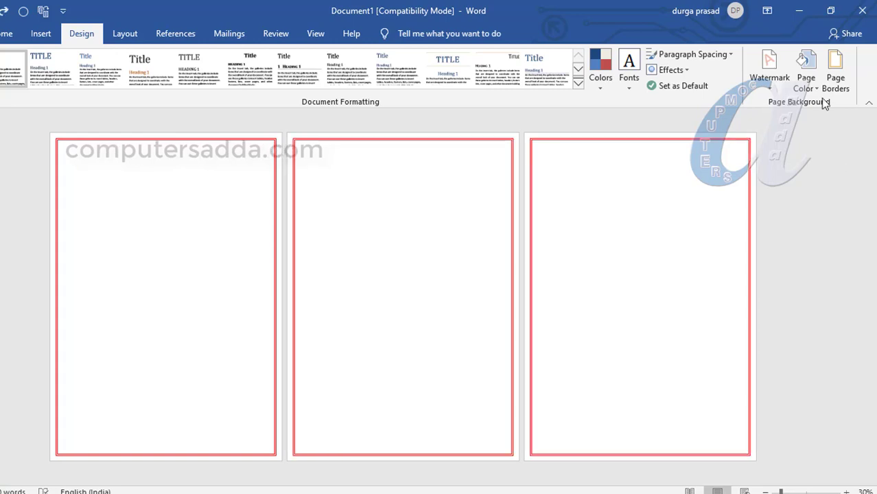
Apply the red page border to all pages of this section except the first
left_click(835, 74)
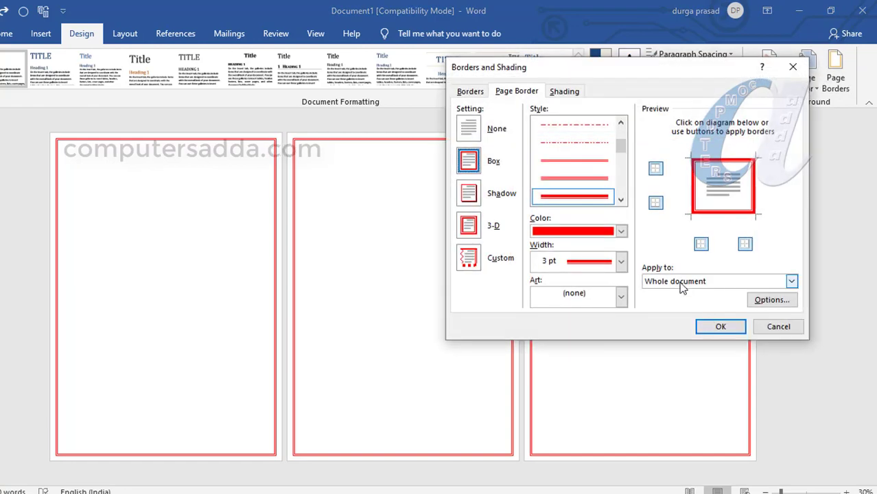
left_click(681, 283)
left_click(681, 284)
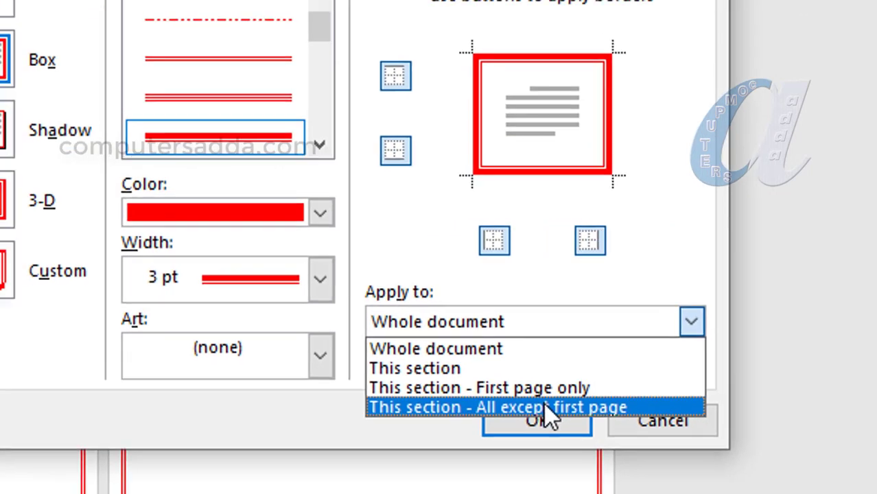
left_click(461, 432)
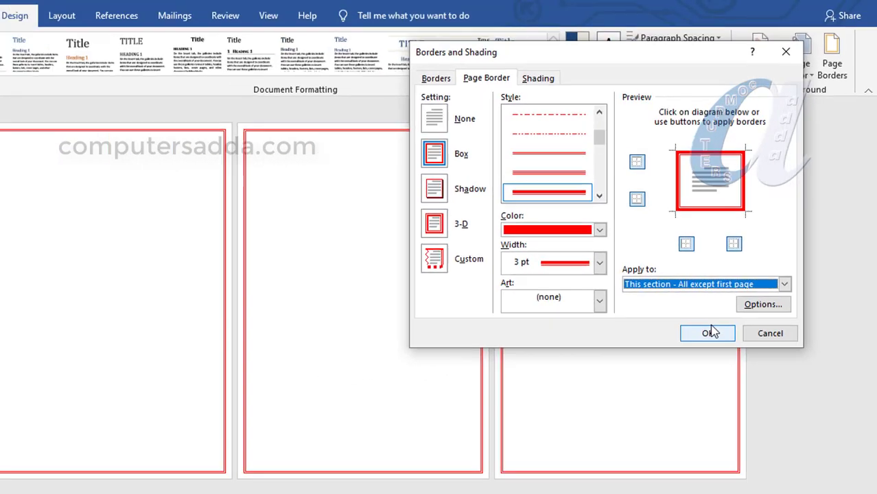
left_click(711, 333)
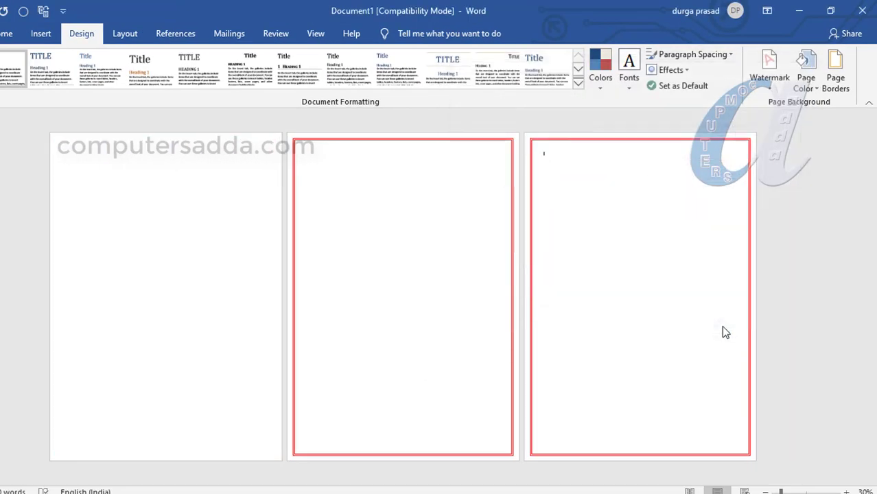